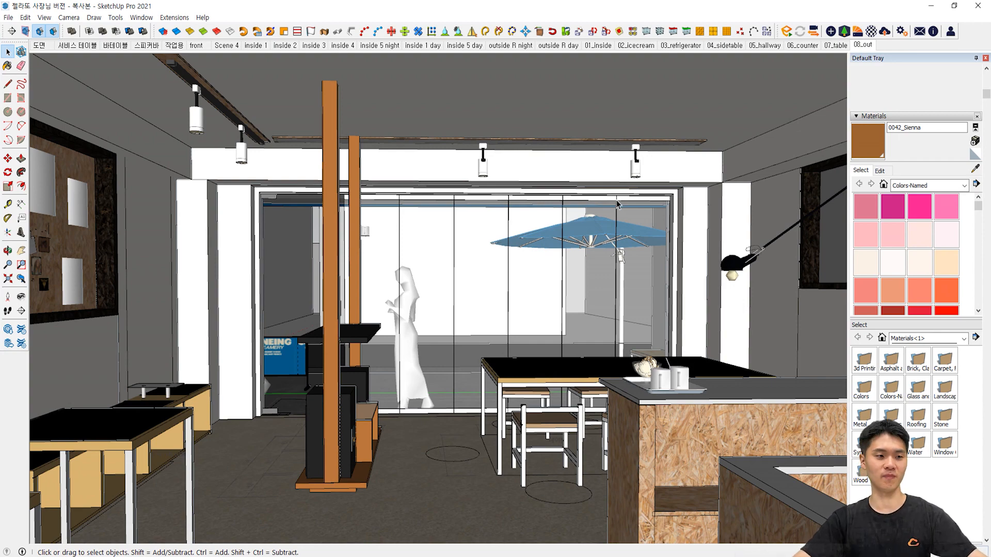
# Open the Enscape Material Editor, load the osb material from the counter and review its texture and reflection settings
pyautogui.moveTo(601, 267); pyautogui.dragTo(592, 268, button='middle')
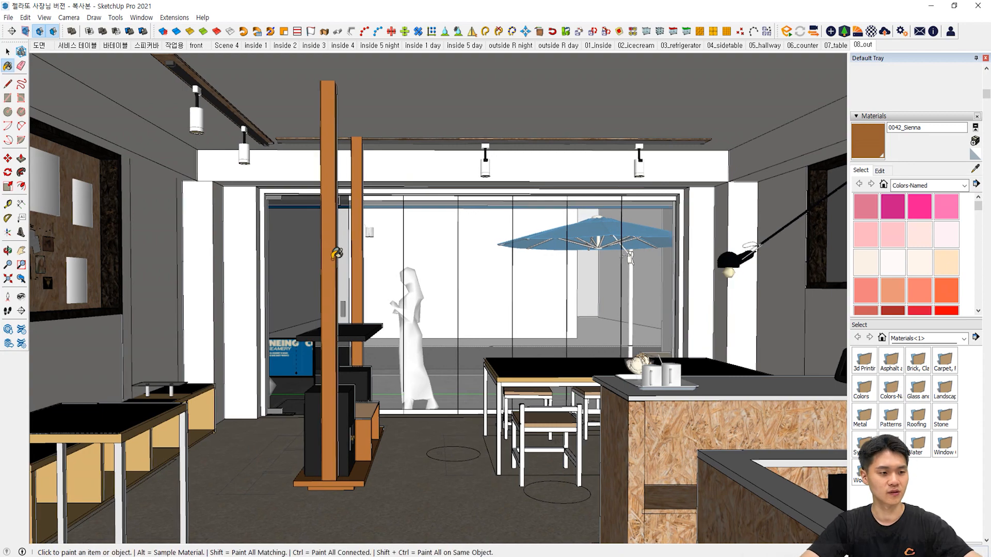
pyautogui.hotkey('ctrl', 'm')
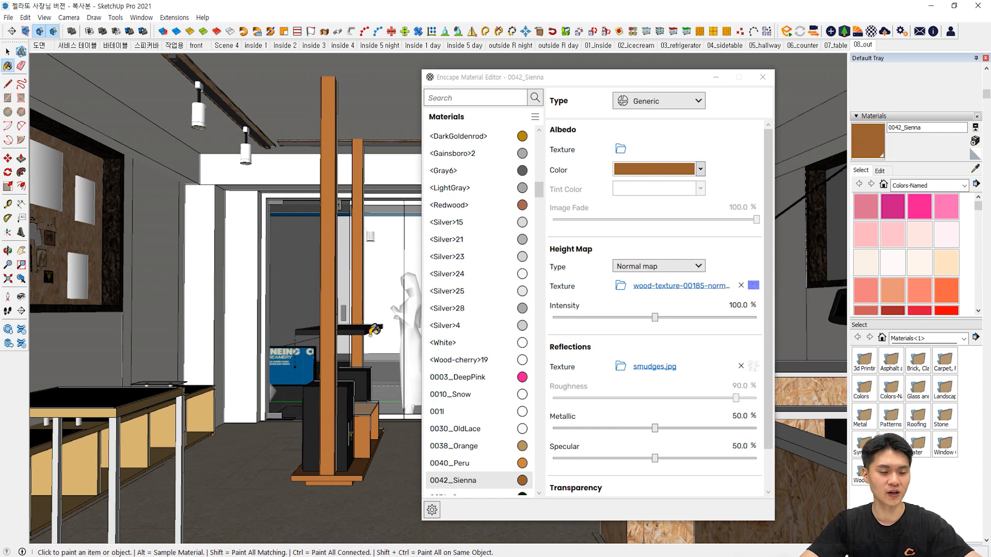
pyautogui.moveTo(828, 331)
pyautogui.mouseDown(button='middle')
pyautogui.moveTo(825, 340)
pyautogui.moveTo(837, 337)
pyautogui.mouseUp(button='middle')
pyautogui.keyDown('alt'); pyautogui.click(816, 406); pyautogui.keyUp('alt')
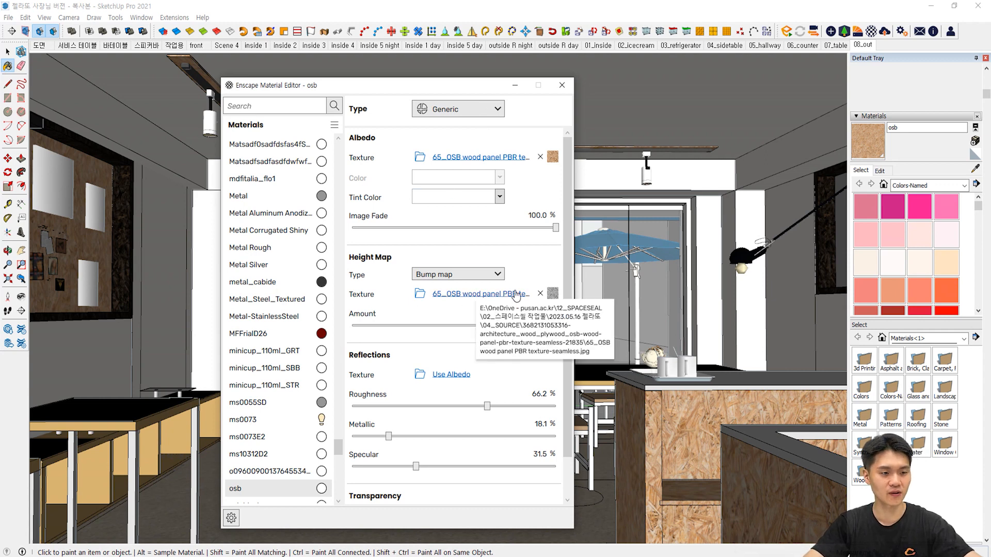
pyautogui.scroll(-1, 434, 454)
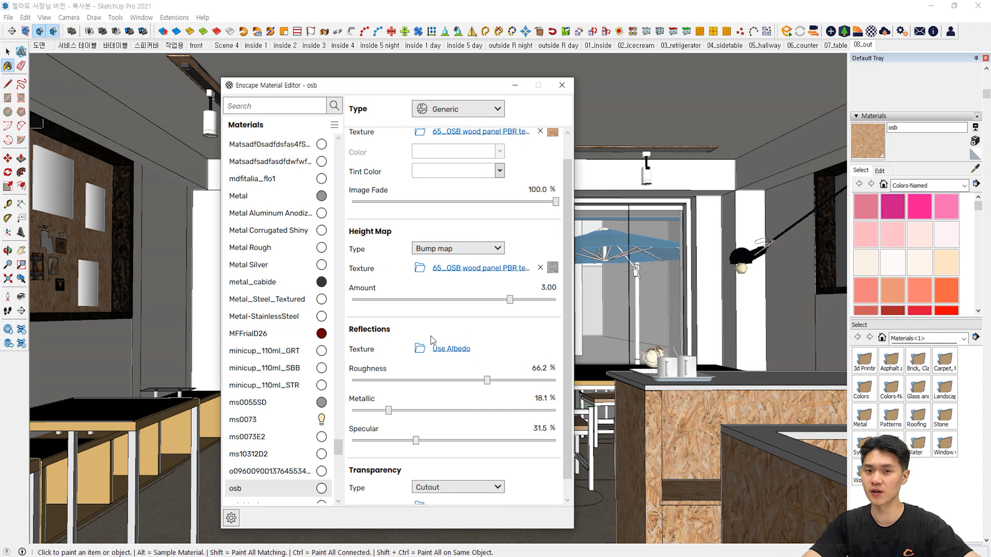
pyautogui.scroll(-1, 497, 409)
pyautogui.scroll(2, 491, 340)
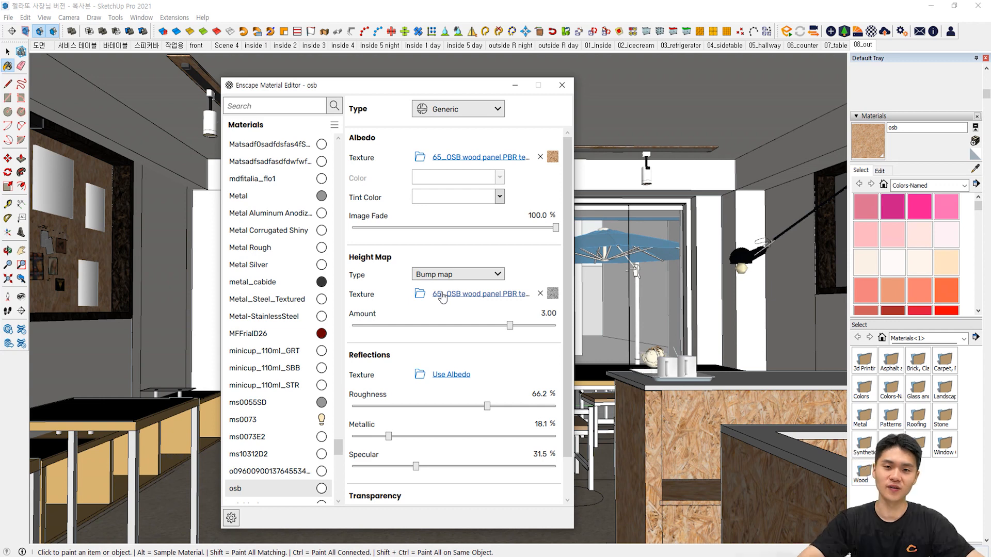
# Start exporting the osb material as a material package and browse to the project's 04_SOURCE folder
pyautogui.scroll(-2, 301, 467)
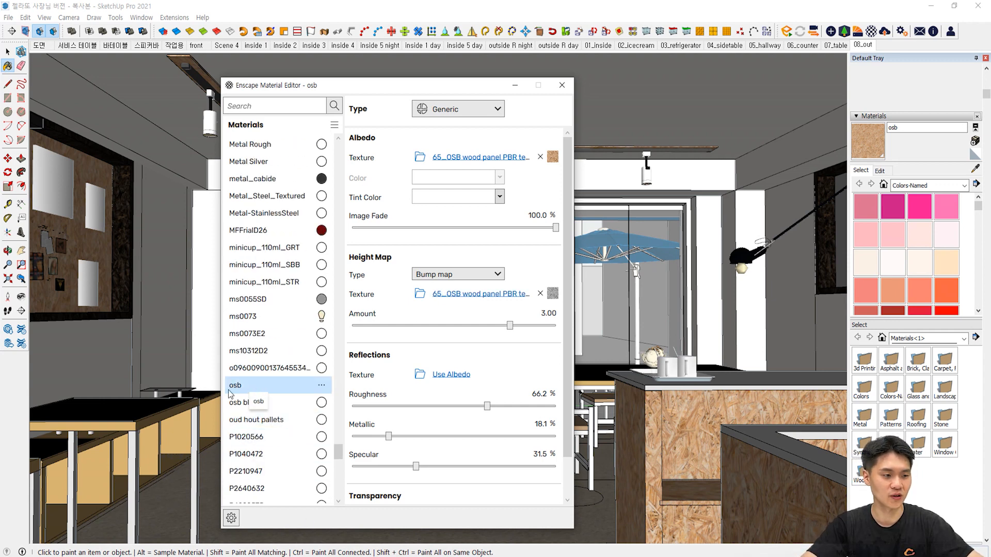
pyautogui.click(322, 387)
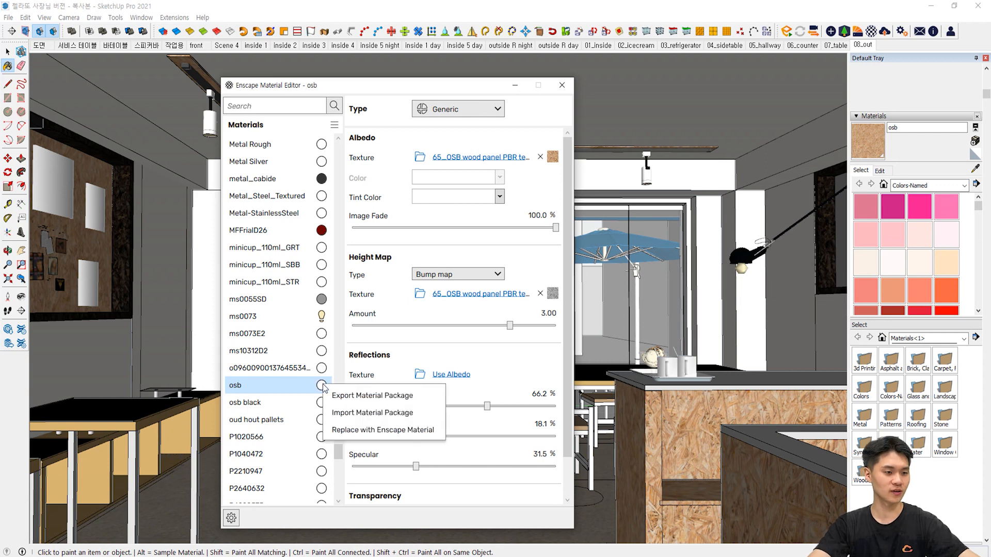
pyautogui.click(367, 396)
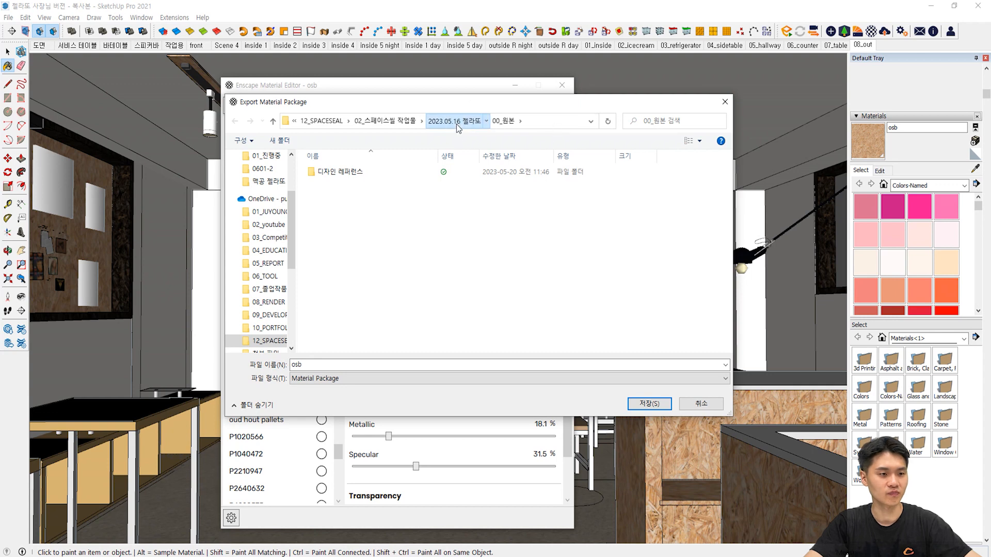
pyautogui.click(456, 124)
pyautogui.doubleClick(374, 218)
# Create a folder named "material package" in 04_SOURCE and save the osb material package in it
pyautogui.rightClick(365, 219)
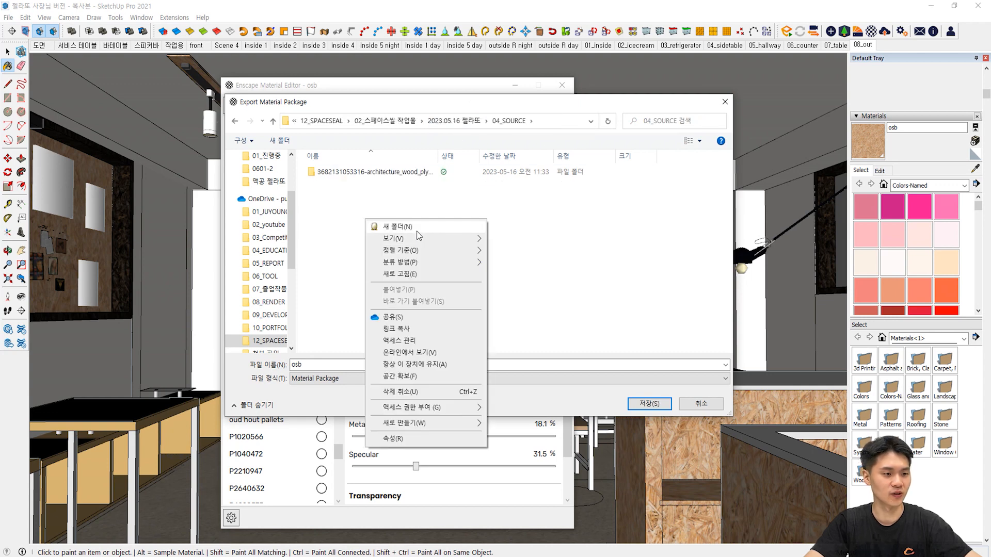
pyautogui.click(419, 236)
pyautogui.write('mat')
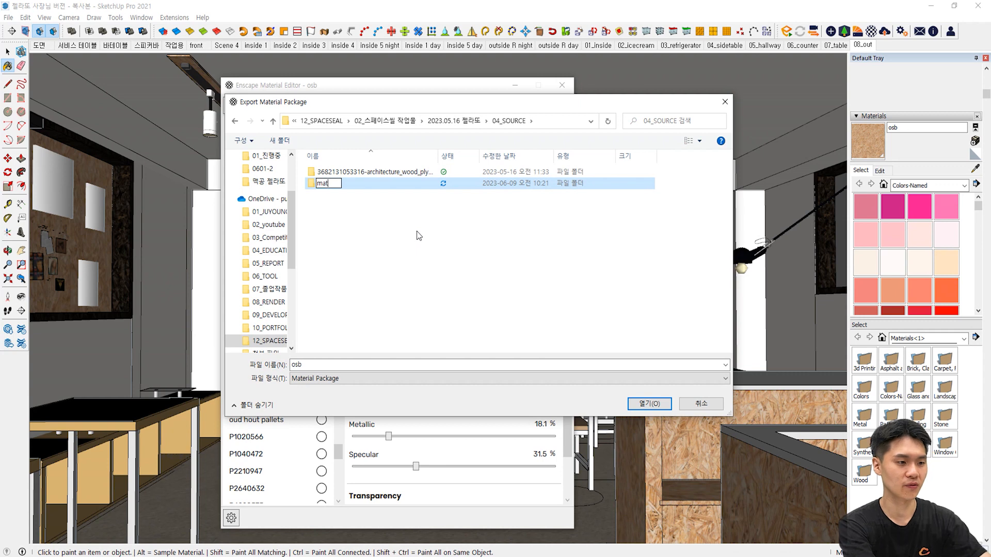
pyautogui.write('erial package')
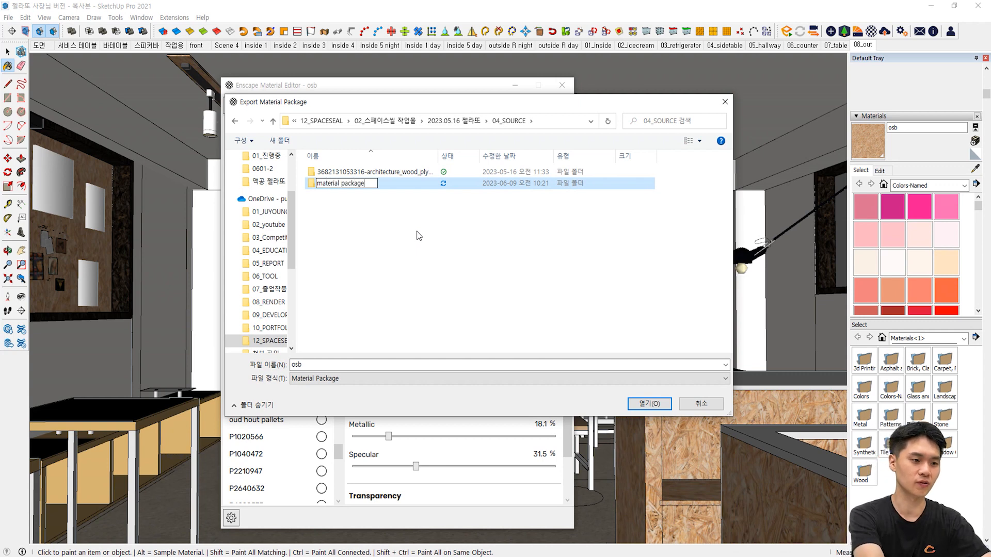
pyautogui.press('Return')
pyautogui.press('Return')
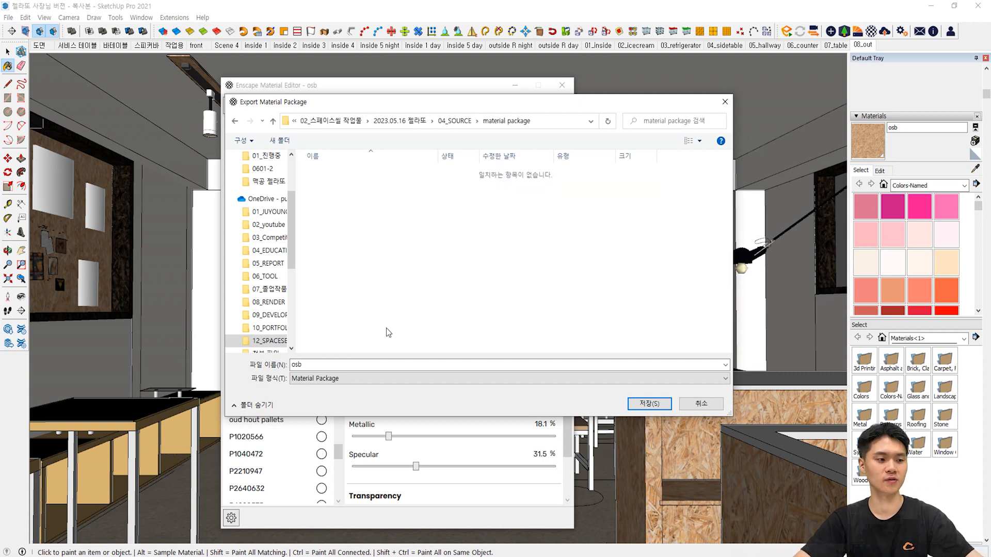
pyautogui.click(659, 407)
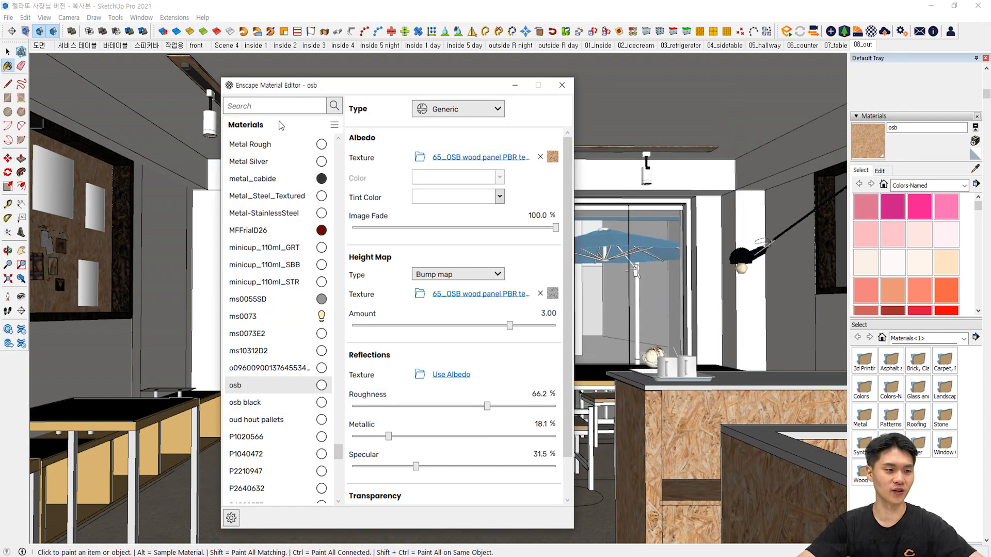
# Import the osb.matpkg material package into the osb material
pyautogui.rightClick(321, 385)
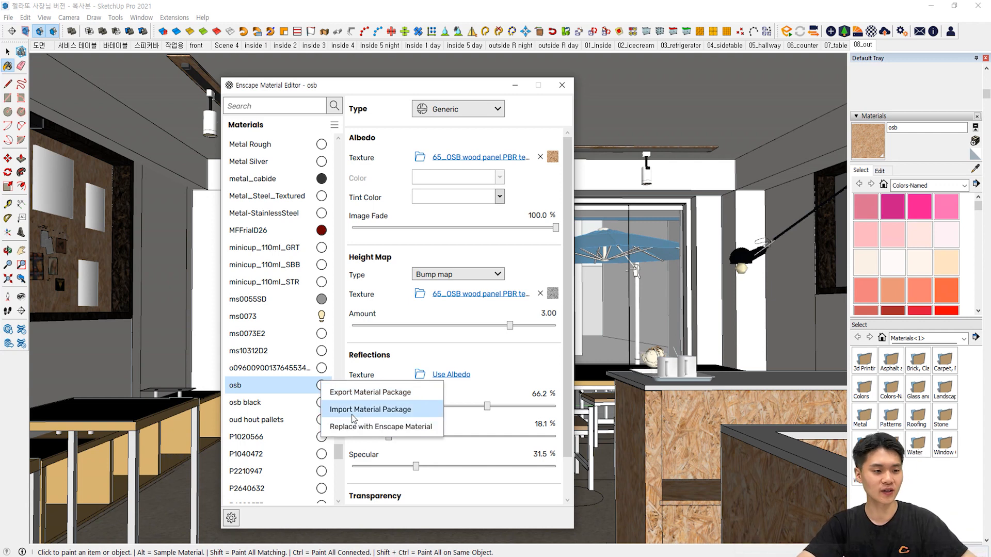
pyautogui.click(545, 356)
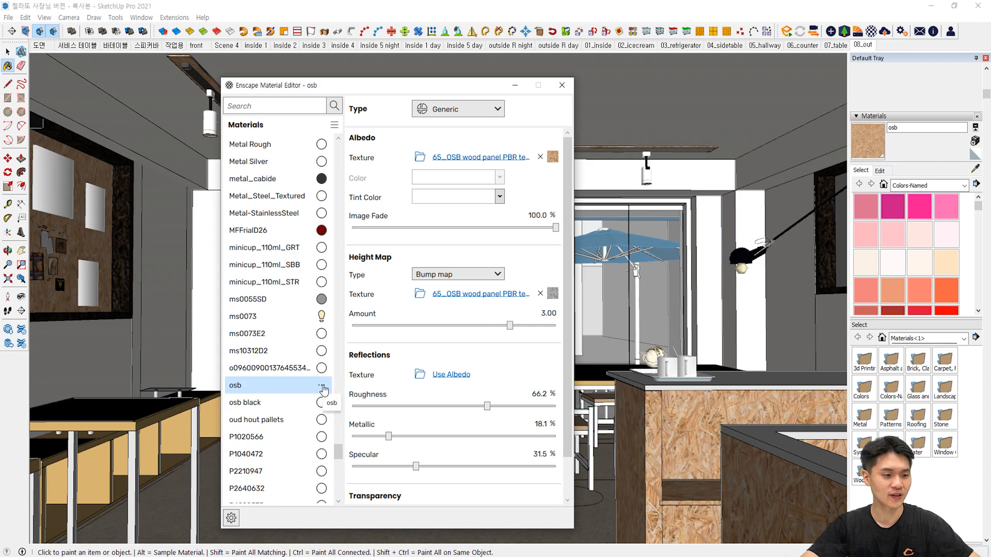
pyautogui.click(322, 387)
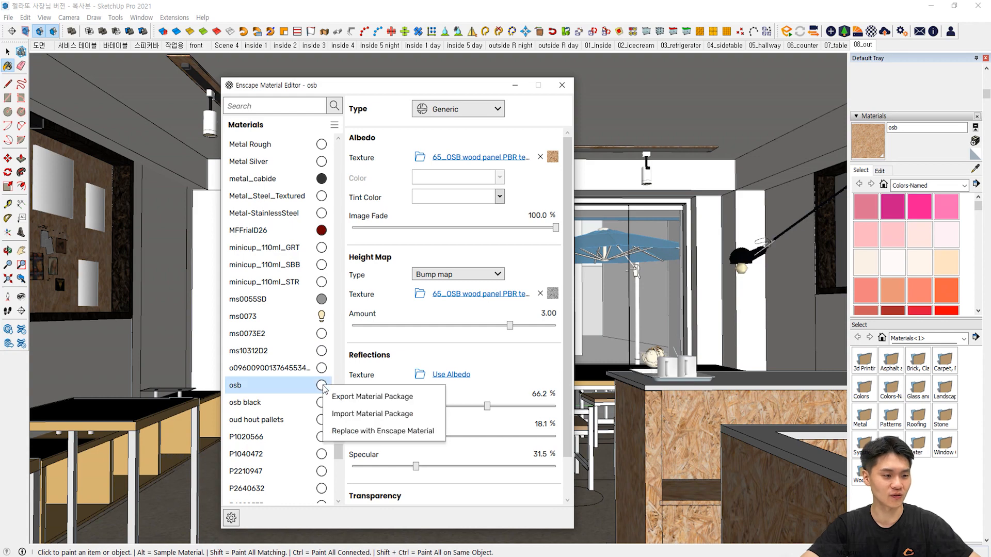
pyautogui.click(389, 416)
pyautogui.click(375, 173)
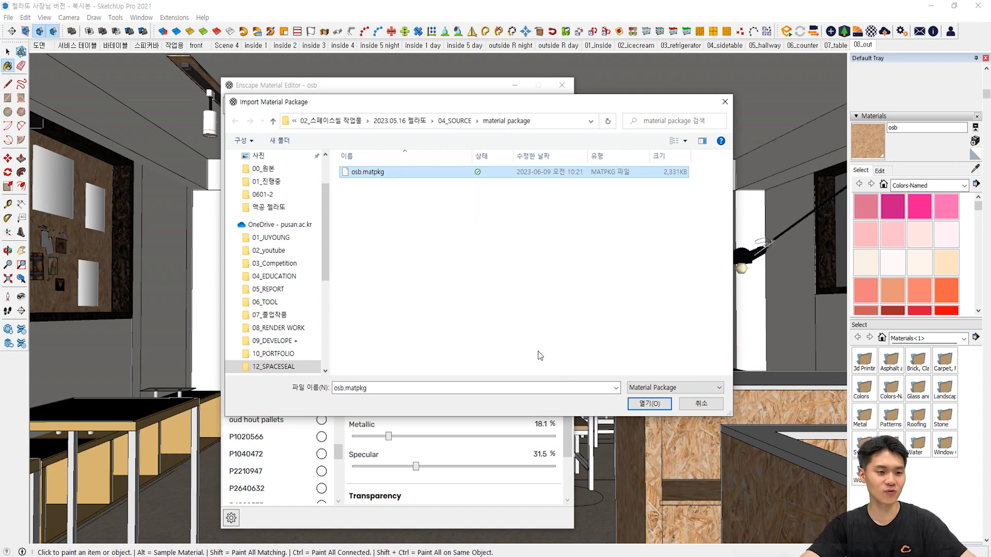
pyautogui.click(651, 404)
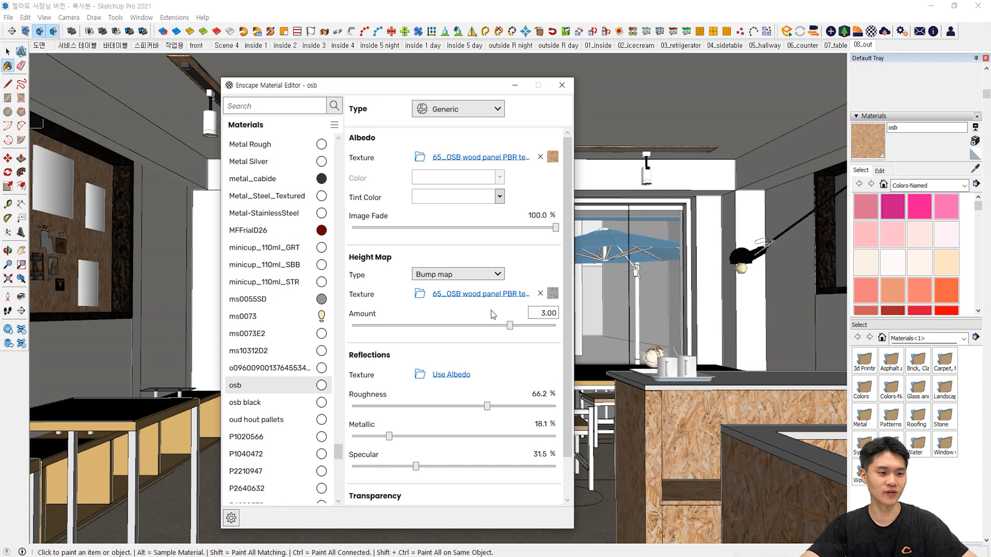
# Sample the black 0137_Black material from the model and export it as a material package to the material package folder
pyautogui.keyDown('alt'); pyautogui.click(625, 358); pyautogui.keyUp('alt')
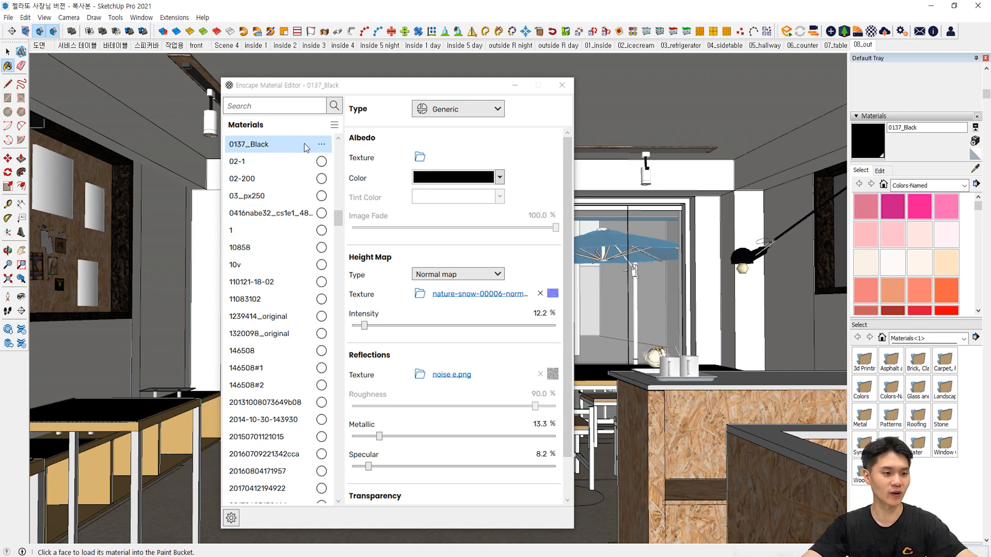
pyautogui.click(321, 145)
pyautogui.click(378, 161)
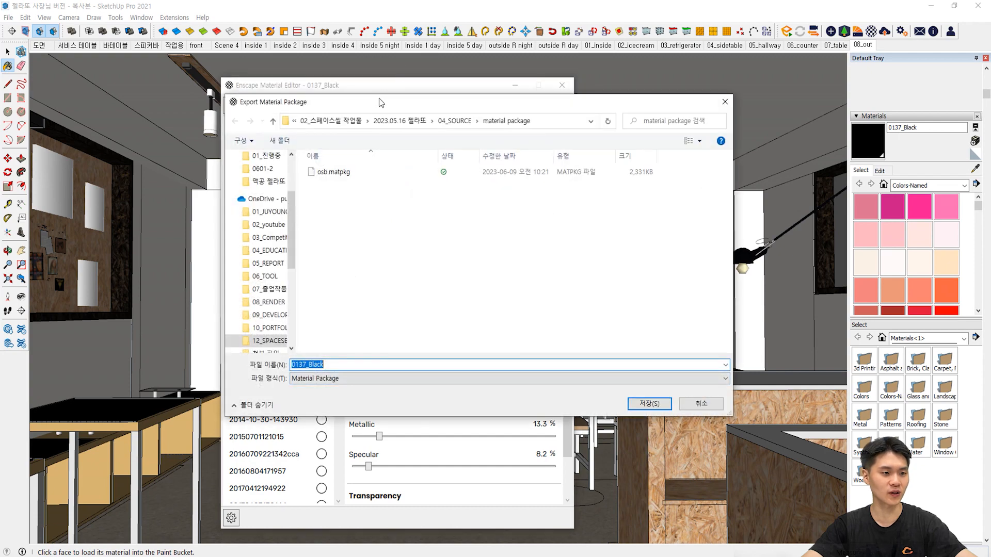
pyautogui.moveTo(377, 103); pyautogui.dragTo(567, 106)
pyautogui.click(837, 405)
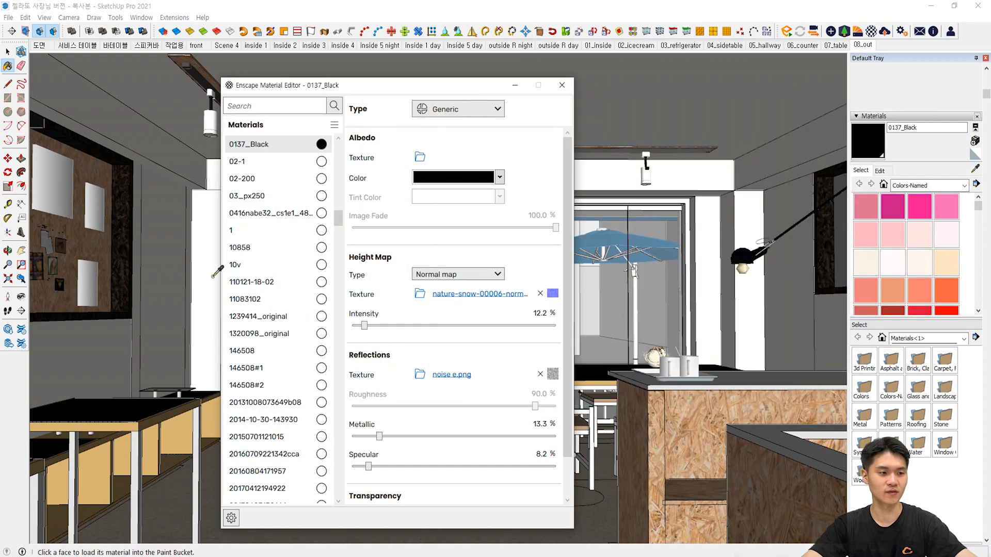
# Sample the table edge's 0038_Orange material and export it as a material package to the same folder
pyautogui.scroll(-1, 54, 187)
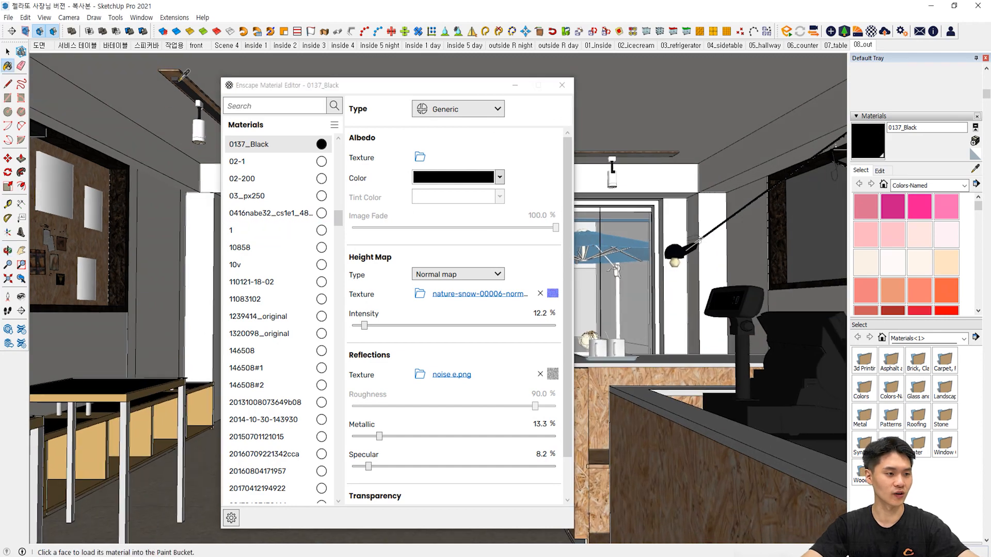
pyautogui.click(129, 417)
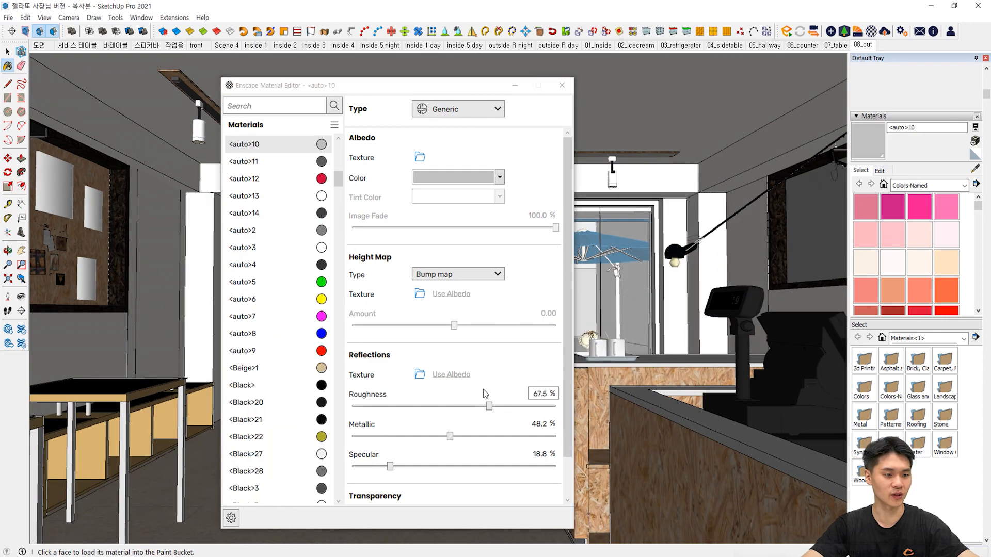
pyautogui.keyDown('alt'); pyautogui.click(91, 392); pyautogui.keyUp('alt')
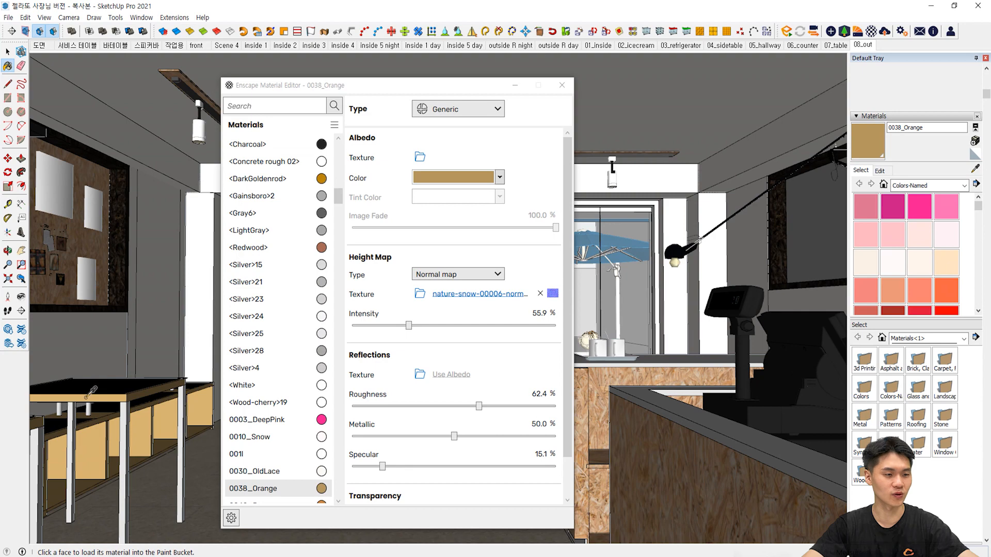
pyautogui.click(320, 490)
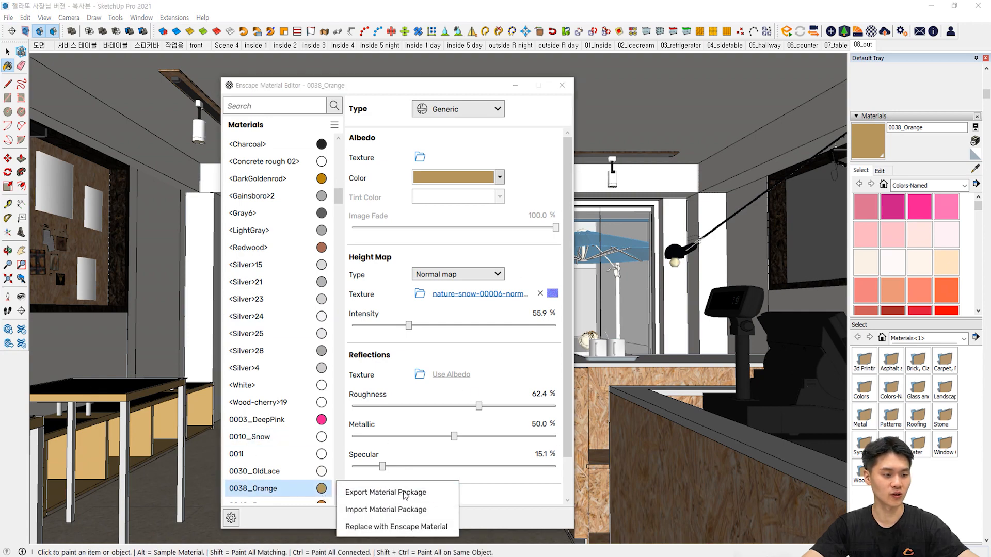
pyautogui.click(382, 494)
pyautogui.click(842, 406)
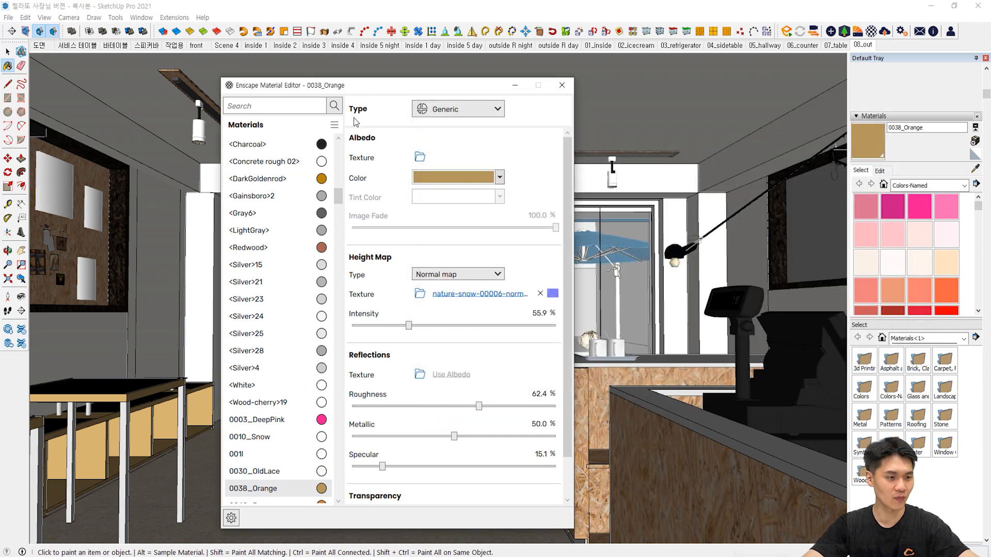
# Batch import the 0038_Orange, 0137_Black and osb material packages, replacing the existing materials of the same name
pyautogui.click(334, 125)
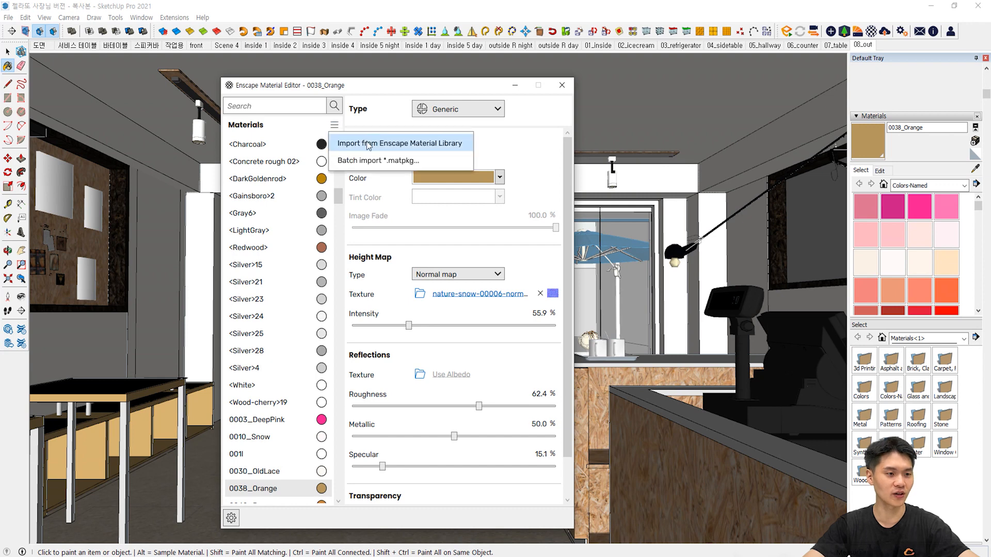
pyautogui.click(386, 161)
pyautogui.hotkey('ctrl', 'a')
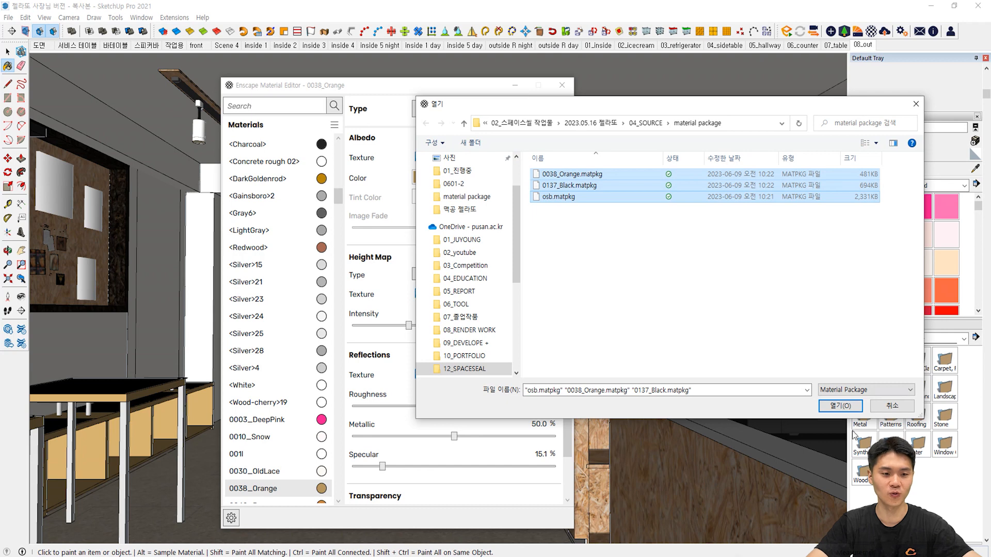
pyautogui.click(848, 407)
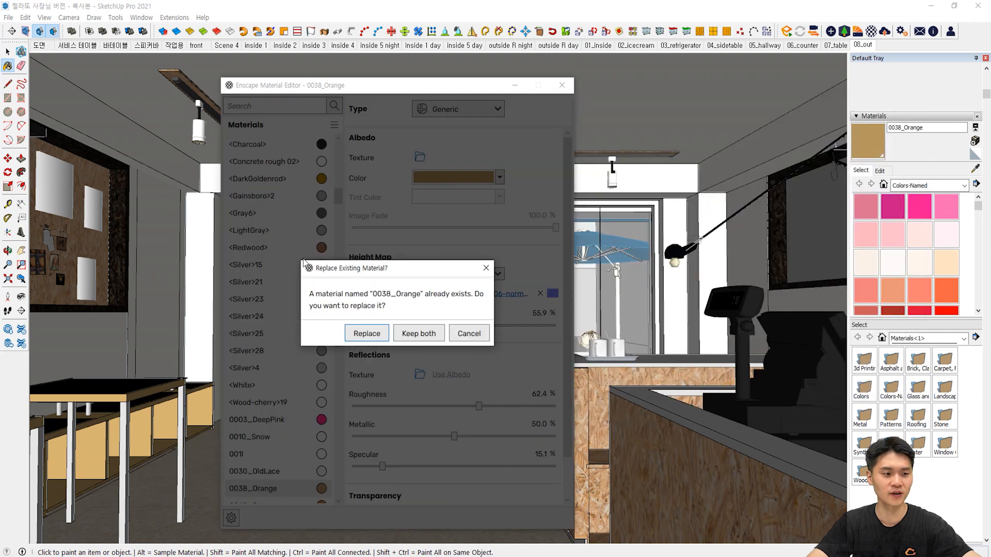
pyautogui.click(367, 334)
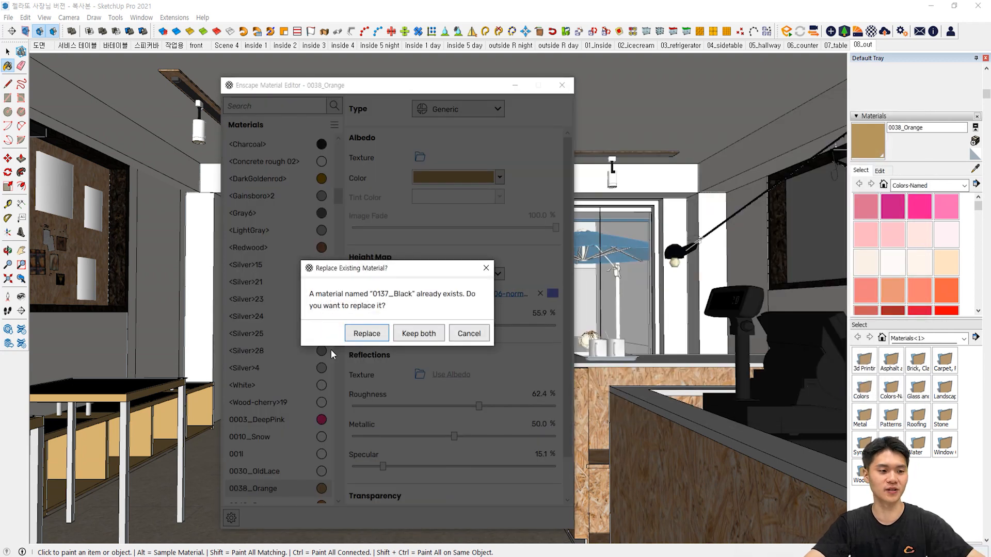
pyautogui.click(351, 335)
pyautogui.click(373, 336)
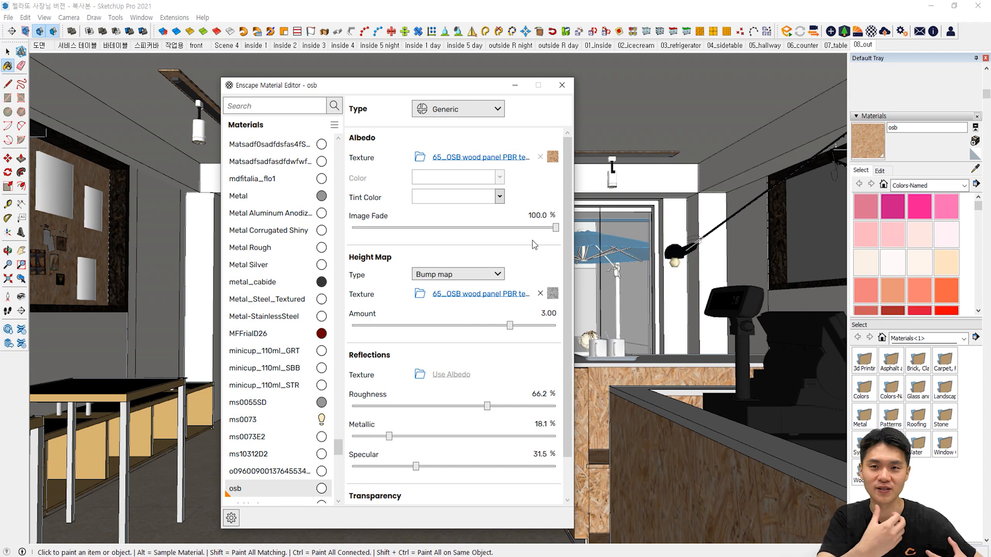
pyautogui.scroll(15, 326, 419)
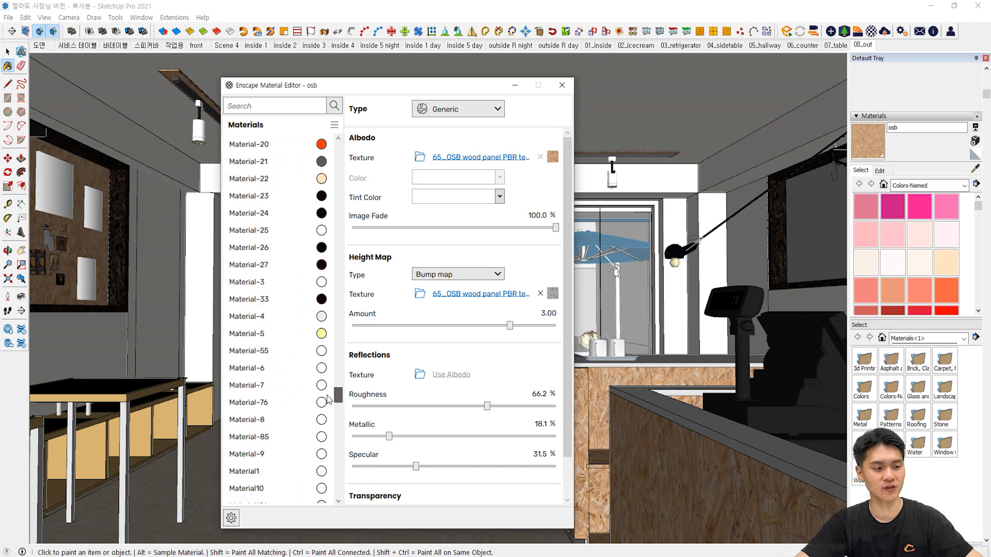
pyautogui.scroll(15, 327, 403)
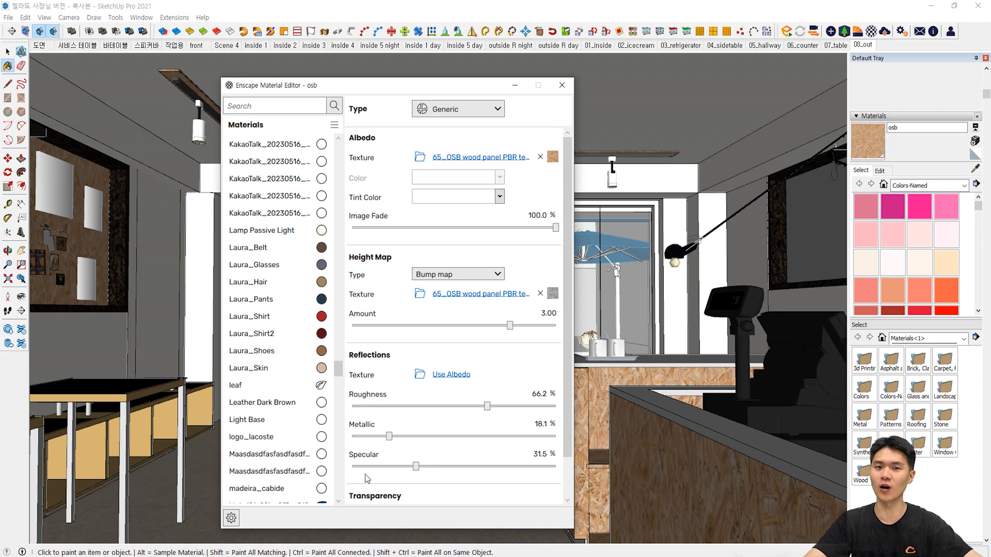
pyautogui.scroll(4, 320, 434)
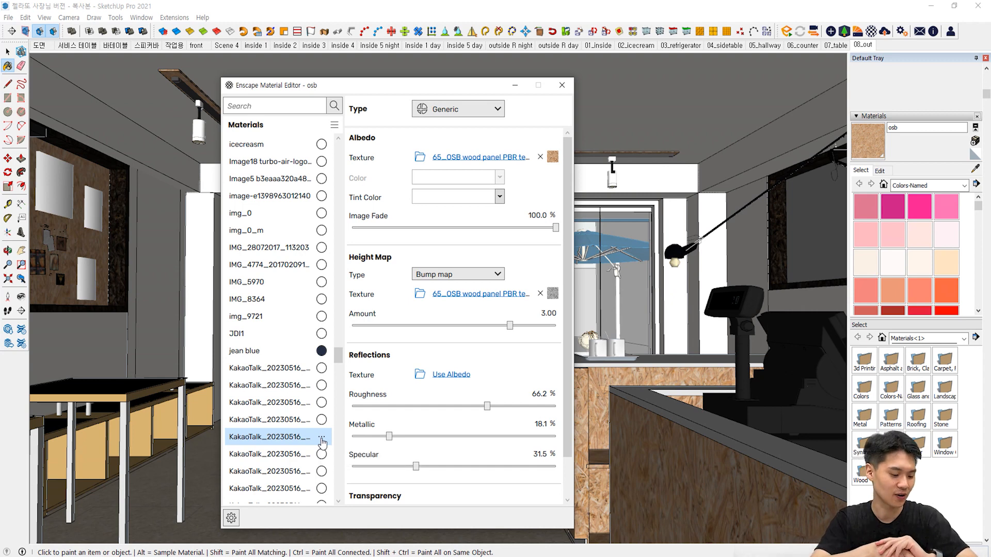
pyautogui.scroll(8, 321, 441)
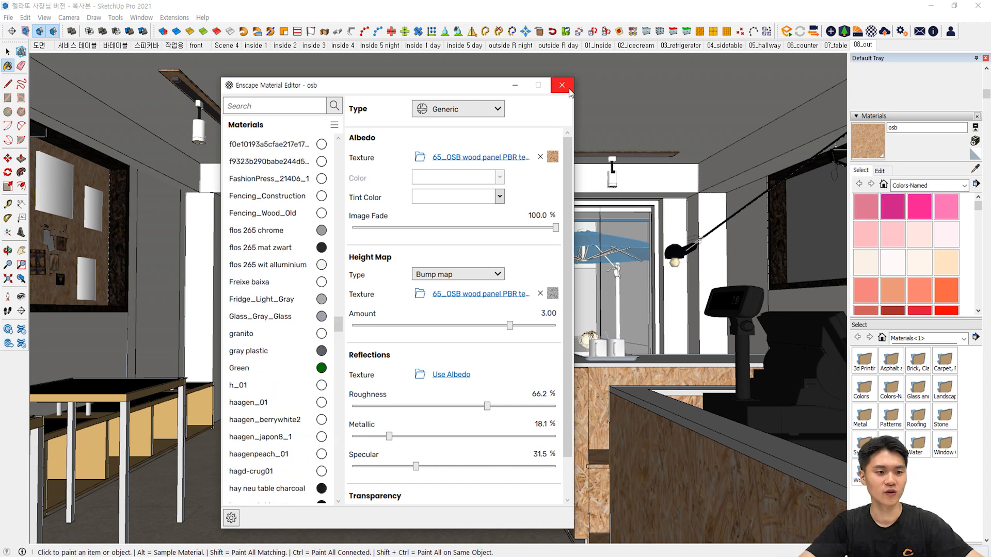